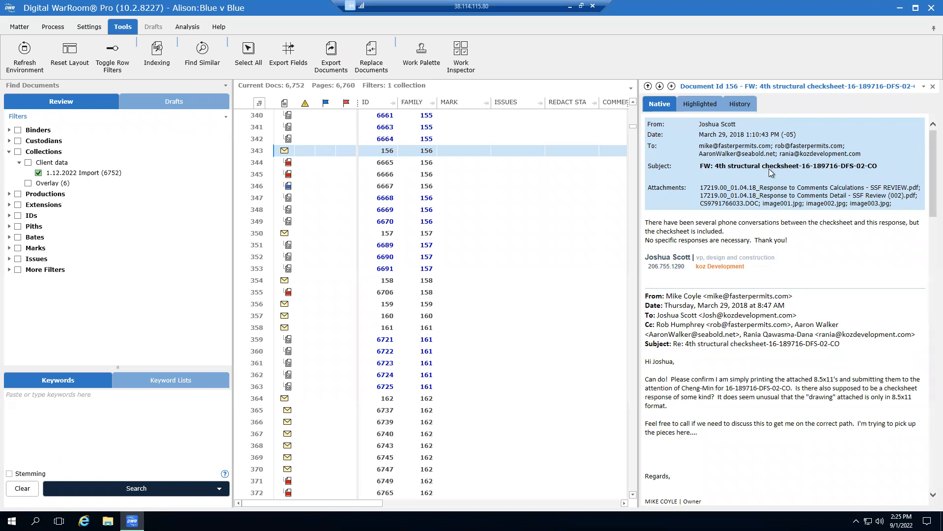
Mark email 156 as Non-Responsive and tag it with the Contract issue
right_click(446, 155)
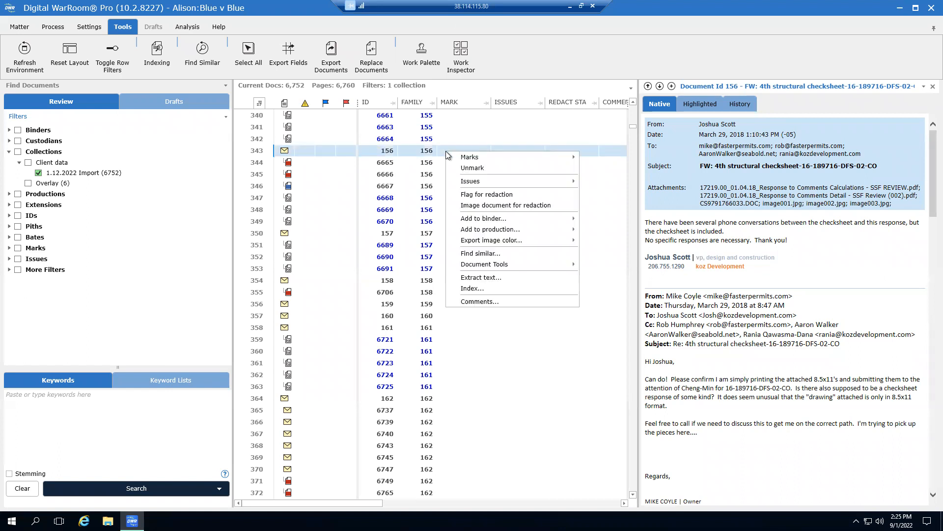
mouse_move(470, 158)
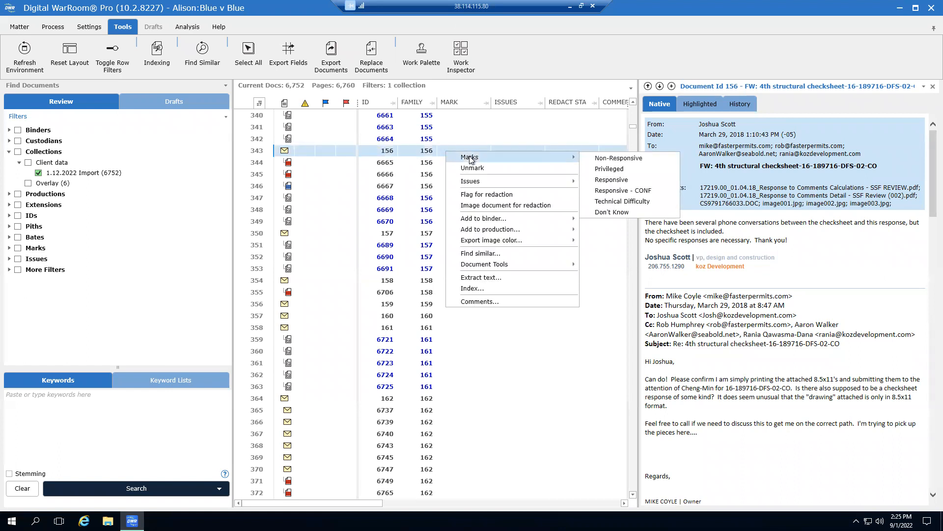
left_click(610, 158)
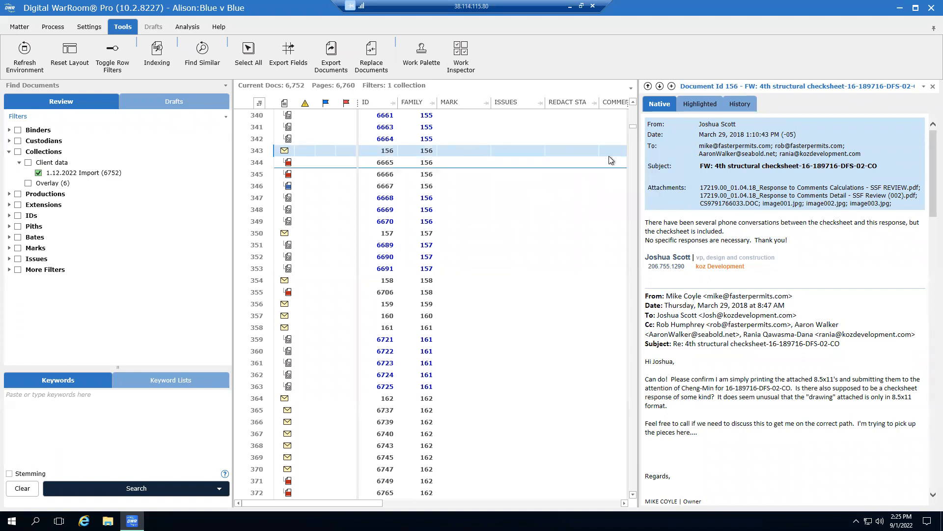
right_click(509, 156)
mouse_move(528, 182)
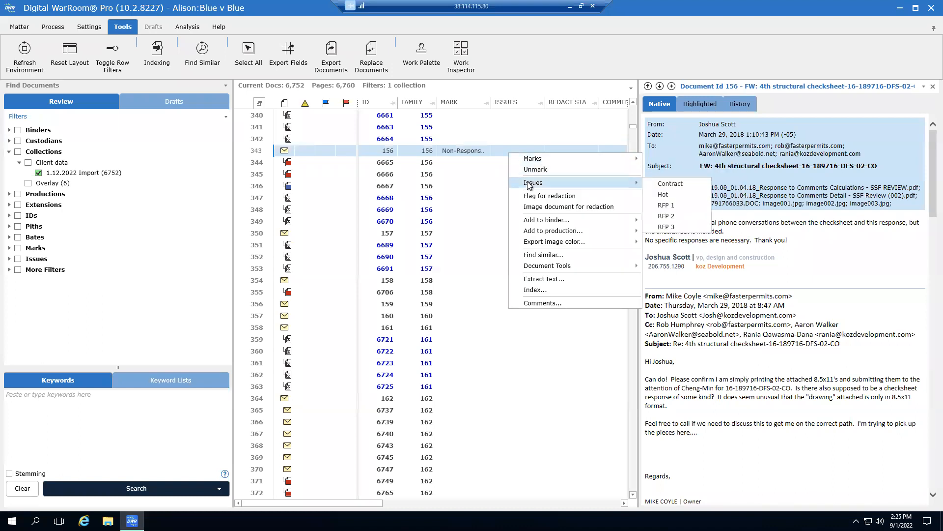
left_click(674, 184)
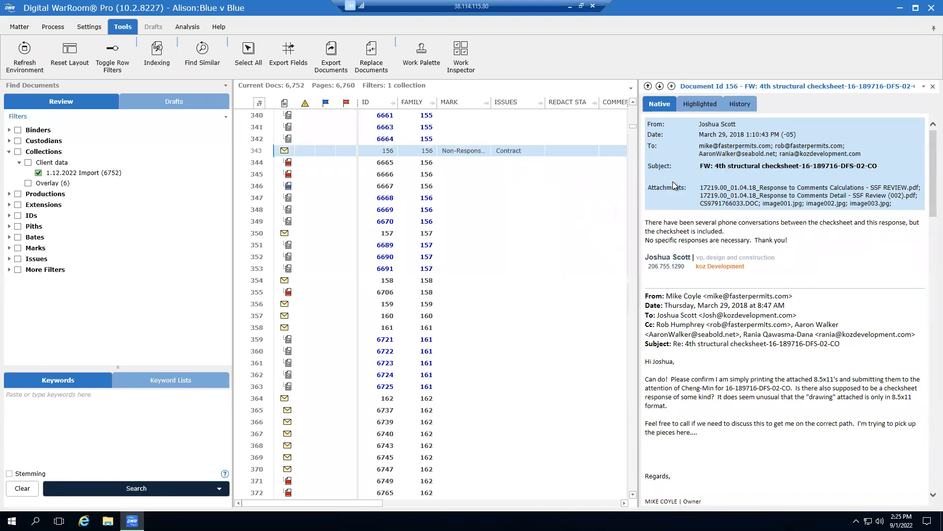
Change email 156's mark to Privileged, add the Hot issue, and open attachment 6665
right_click(458, 154)
mouse_move(488, 156)
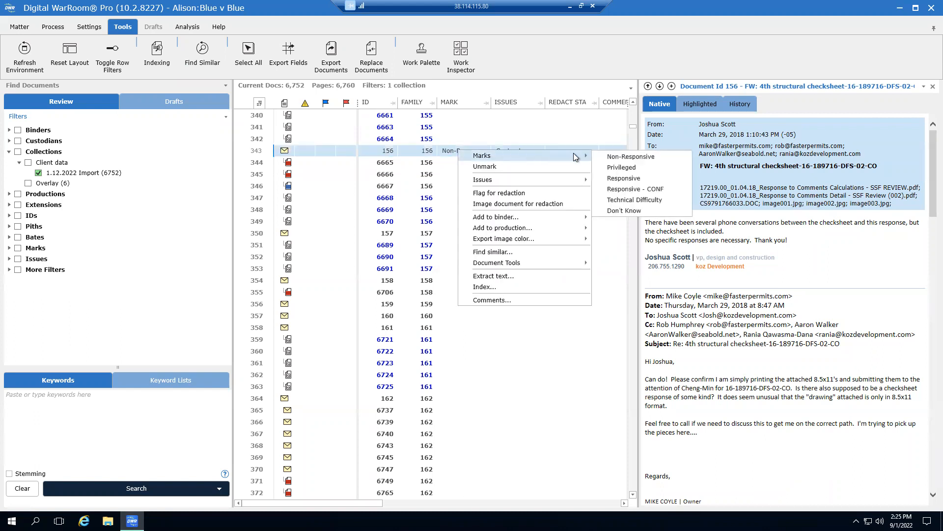
left_click(626, 168)
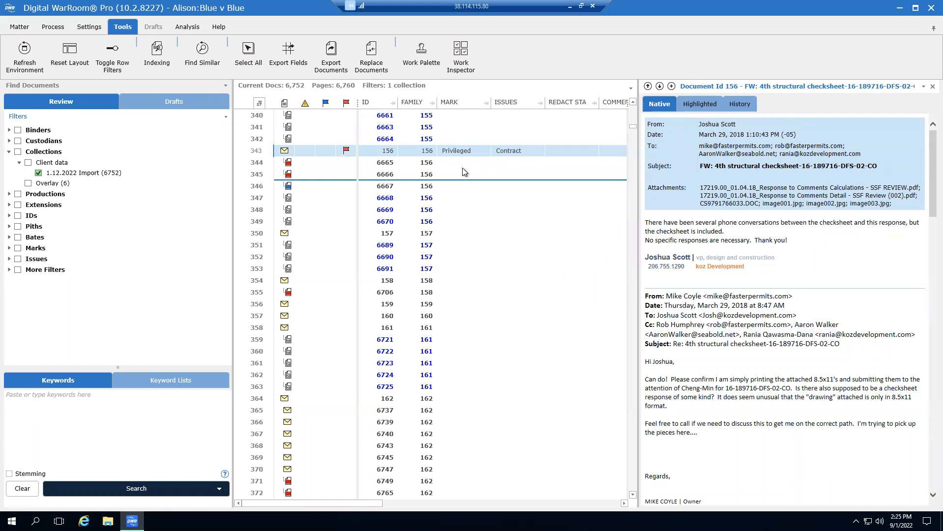
right_click(517, 154)
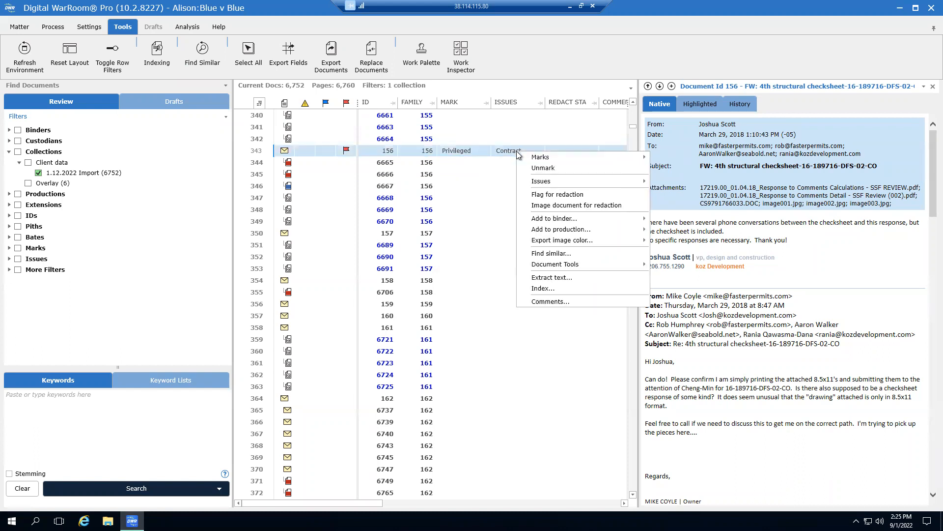
mouse_move(618, 182)
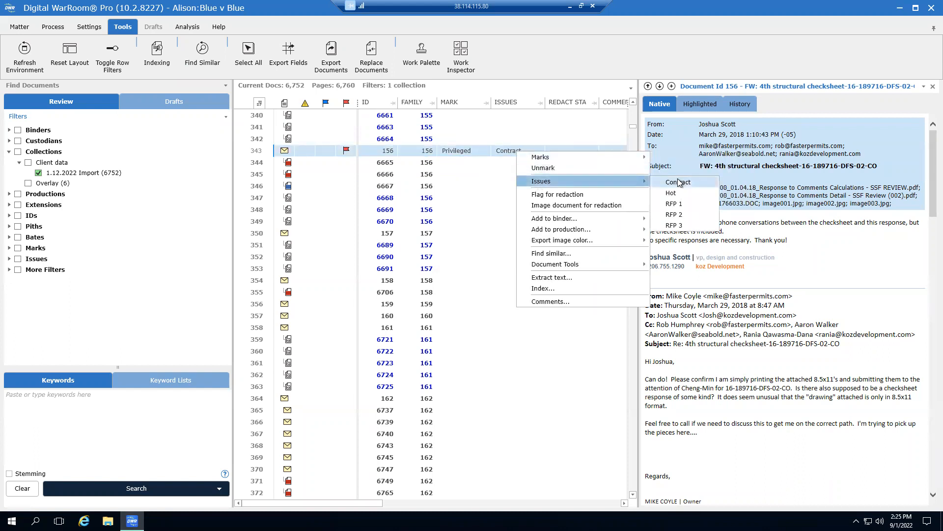
left_click(671, 192)
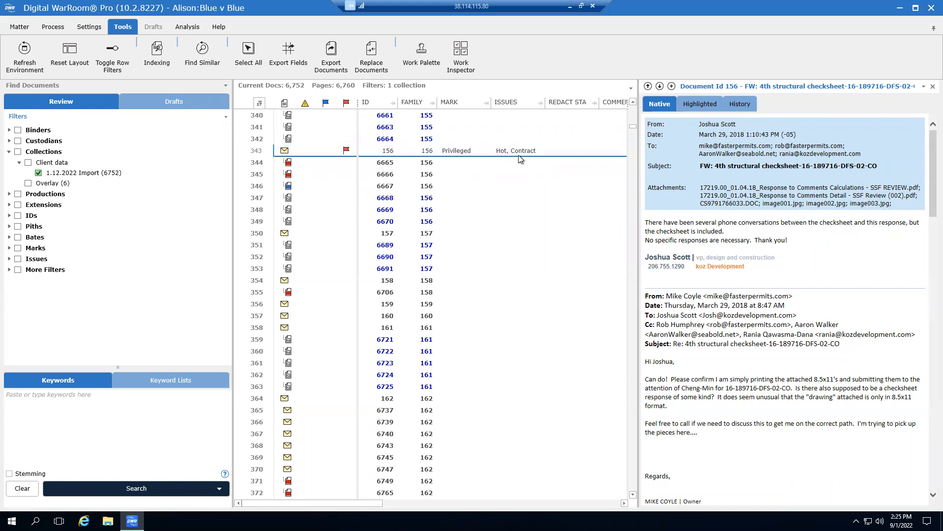
left_click(262, 162)
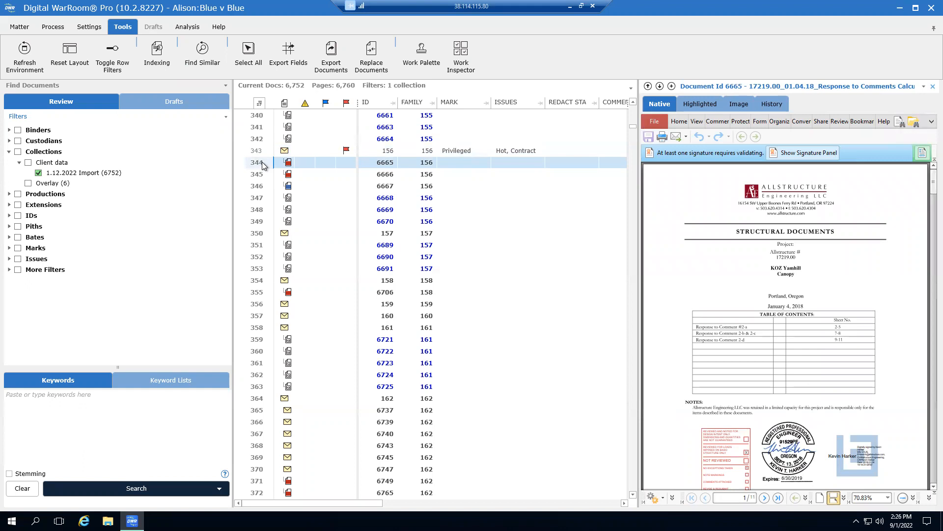
Select attachments 6665–6669 and mark them Responsive
left_click(256, 210, "shift")
left_click(355, 172, "ctrl")
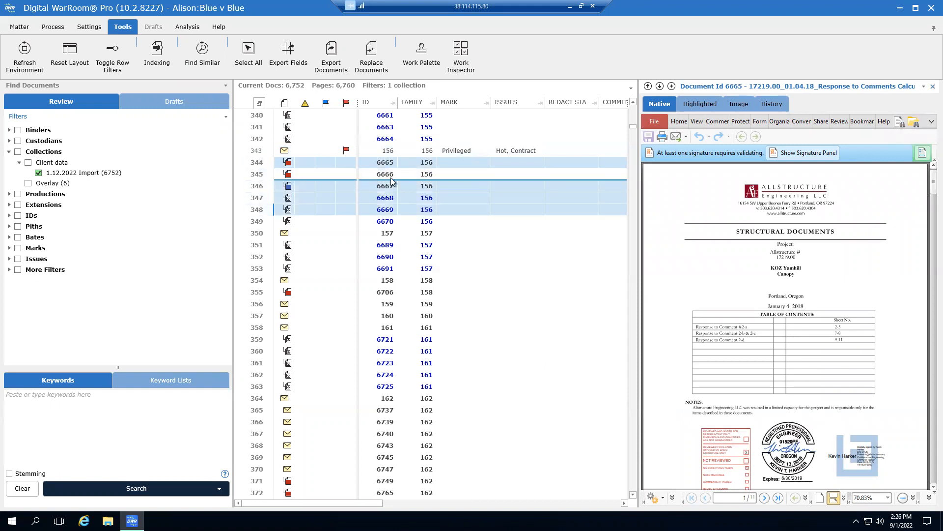
right_click(447, 180)
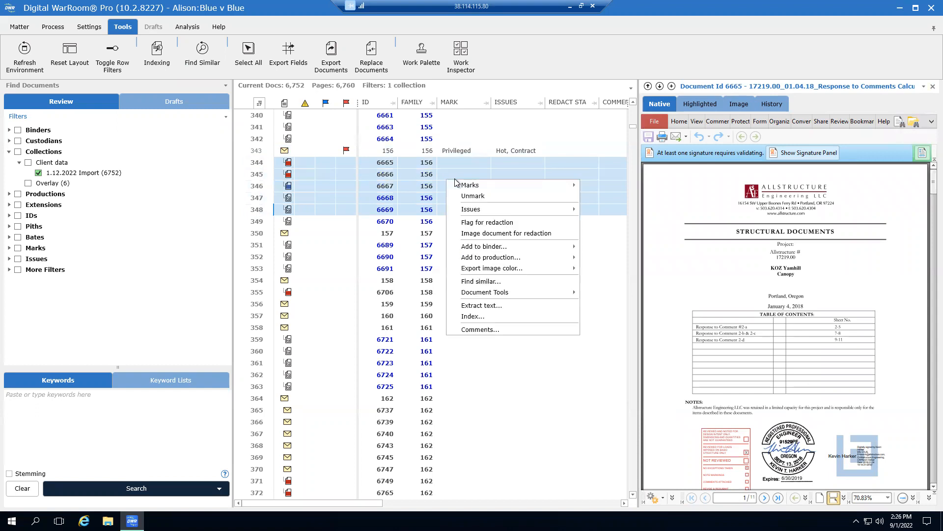
mouse_move(534, 187)
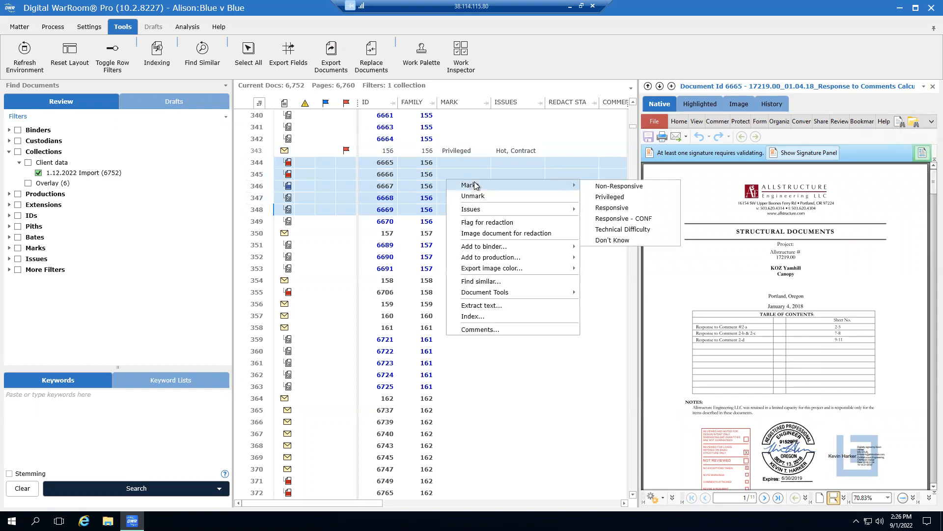
left_click(609, 207)
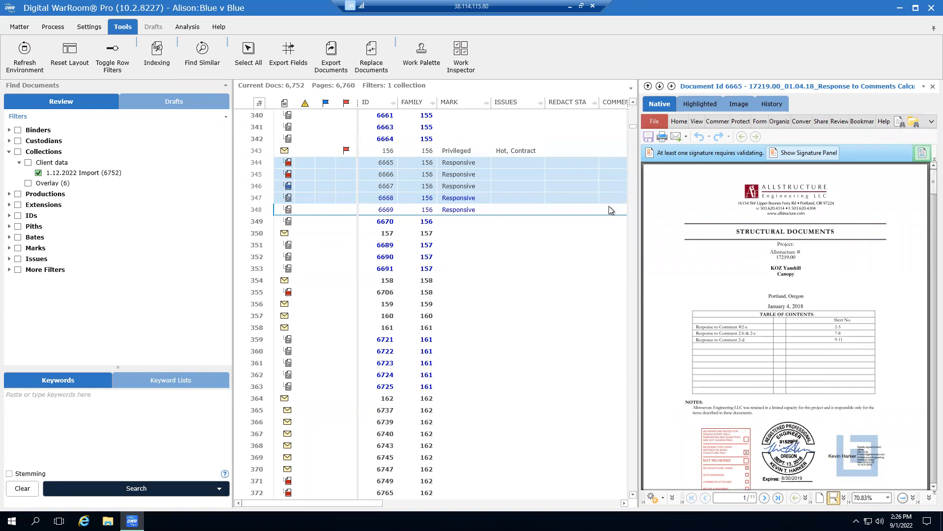
Tag the selected attachments 6665–6669 with the Hot issue
right_click(500, 172)
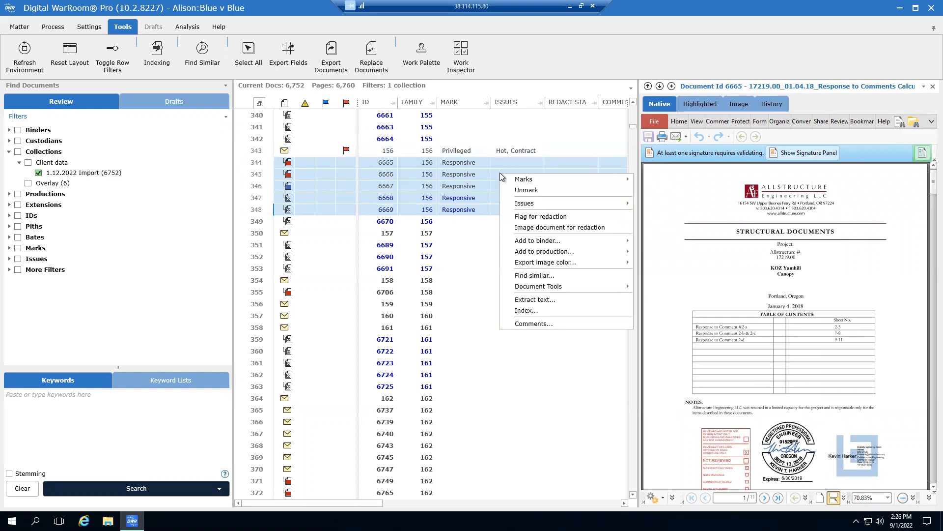
mouse_move(520, 205)
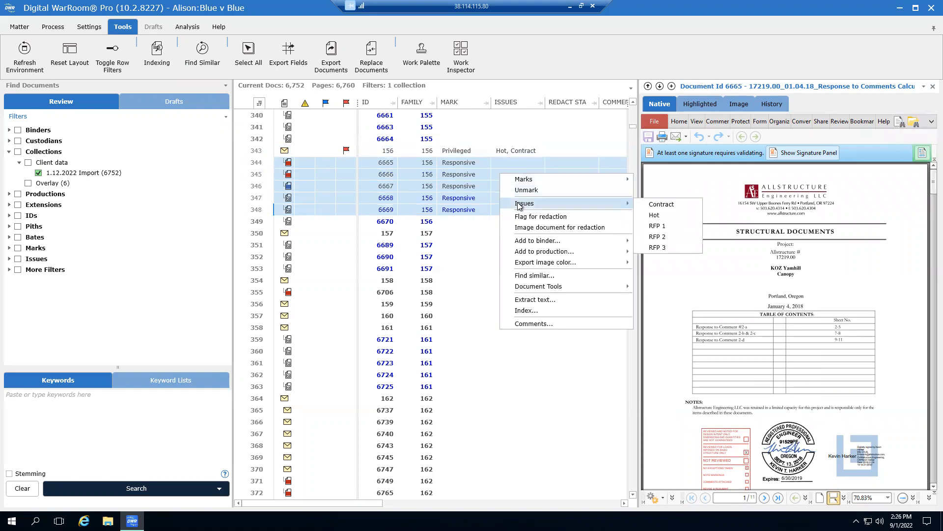
left_click(657, 216)
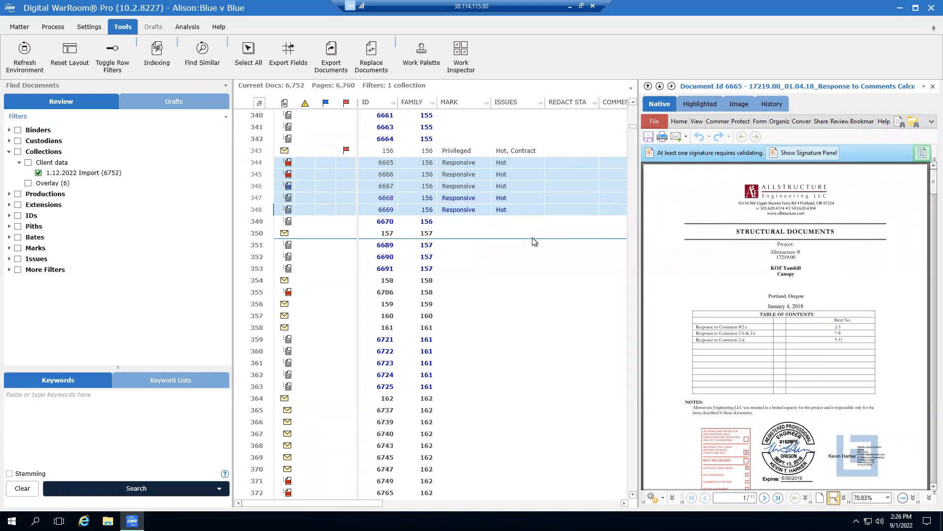
left_click(523, 193, "ctrl")
left_click(522, 194, "ctrl")
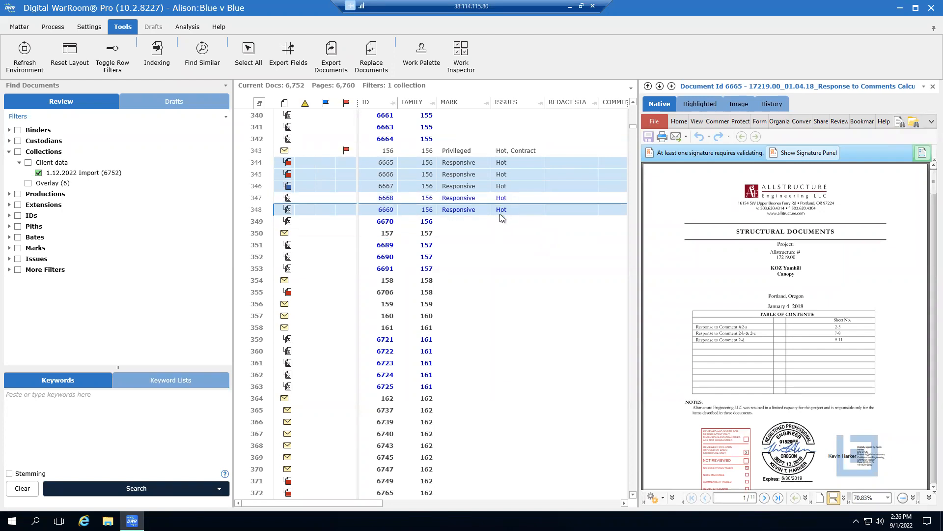
Show email 157 'Re: 4th & Grant' in the Work Product Inspector
left_click(261, 234)
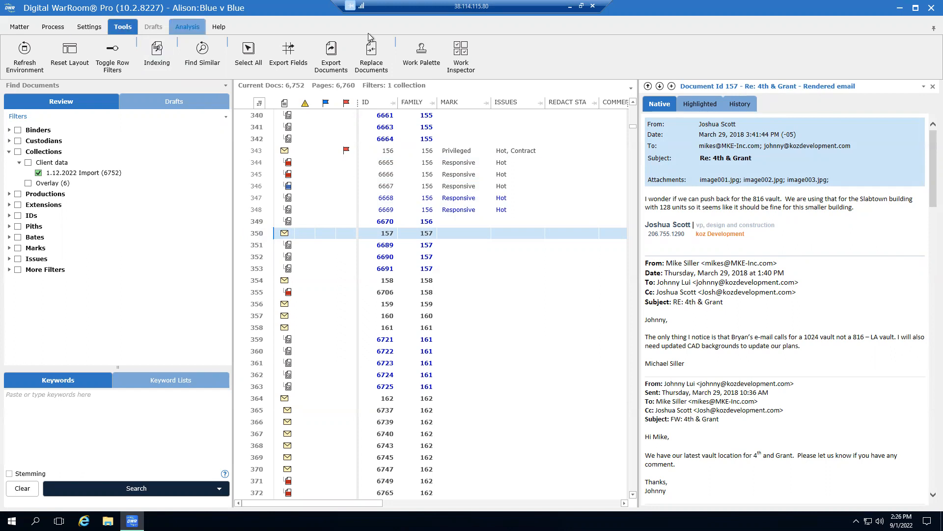
left_click(460, 54)
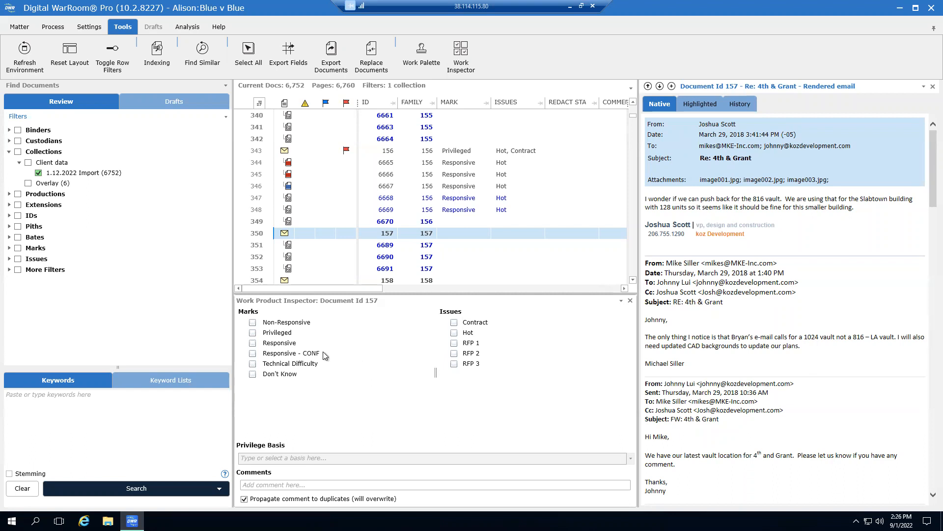
Mark email 157 Responsive and tag it with the Contract, RFP 1 and RFP 2 issues
left_click(253, 344)
left_click(453, 327)
left_click(454, 342)
left_click(454, 353)
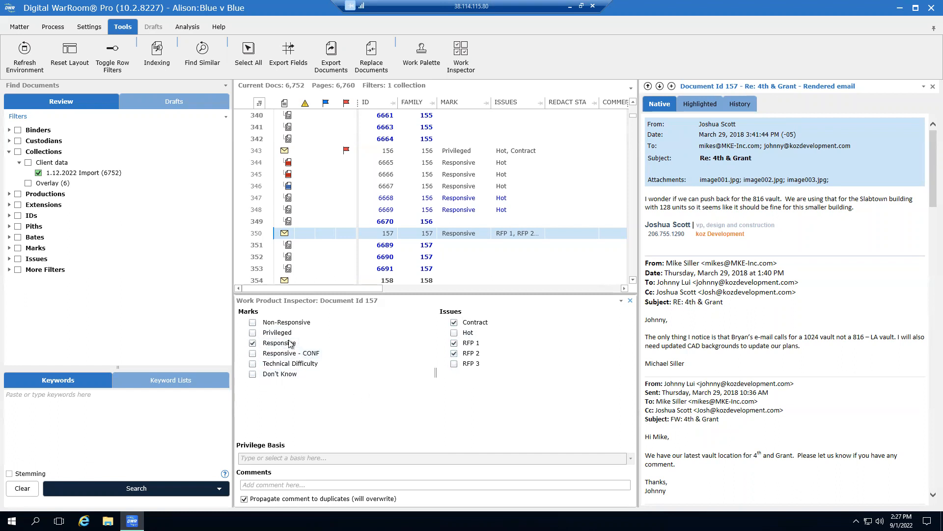
Change email 157's mark to Privileged and confirm the alert
left_click(252, 333)
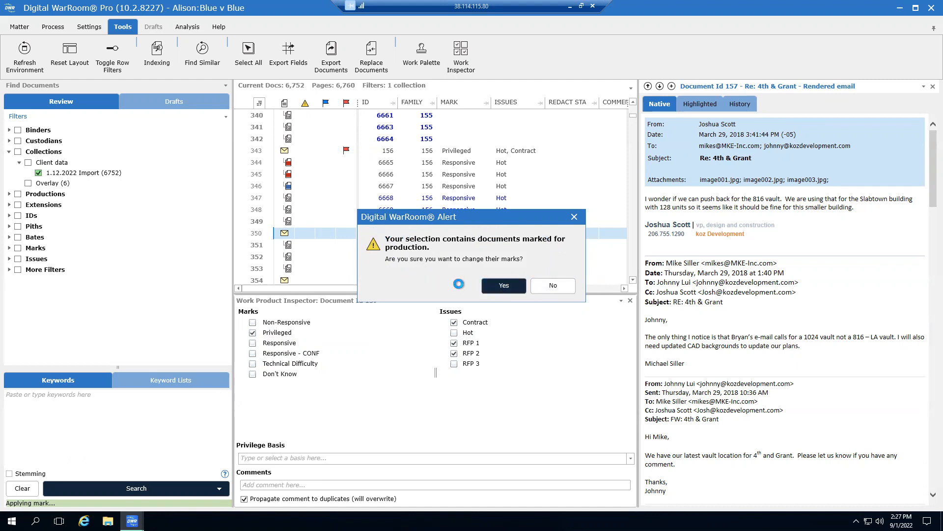
left_click(508, 291)
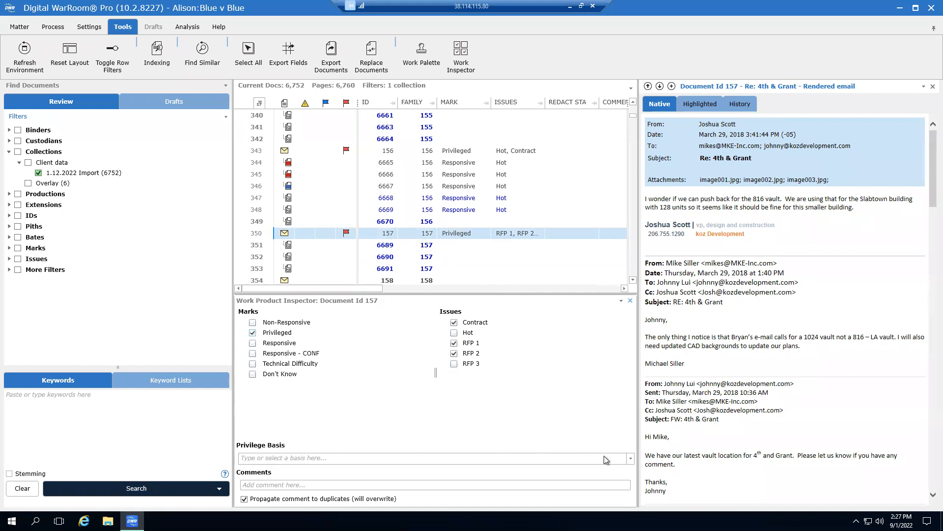
left_click(632, 458)
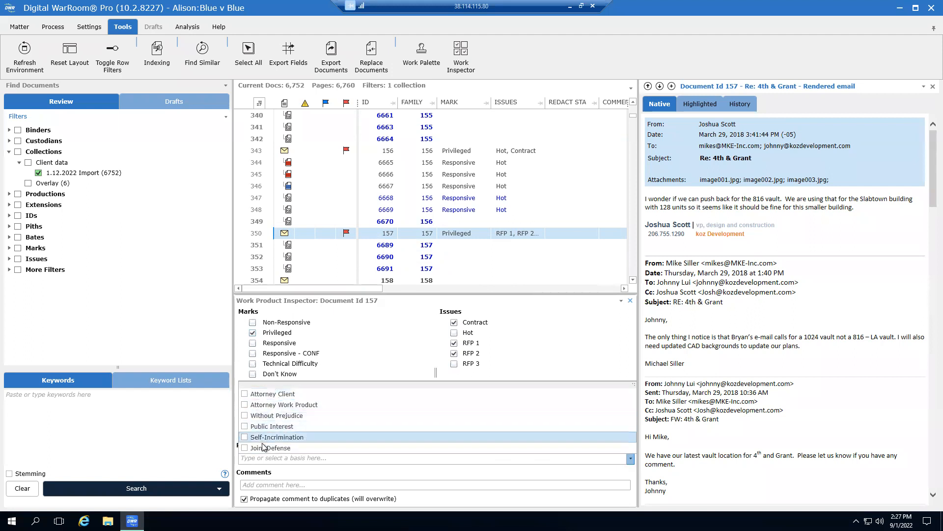
Check Self-Incrimination and Without Prejudice as email 157's privilege bases
left_click(246, 438)
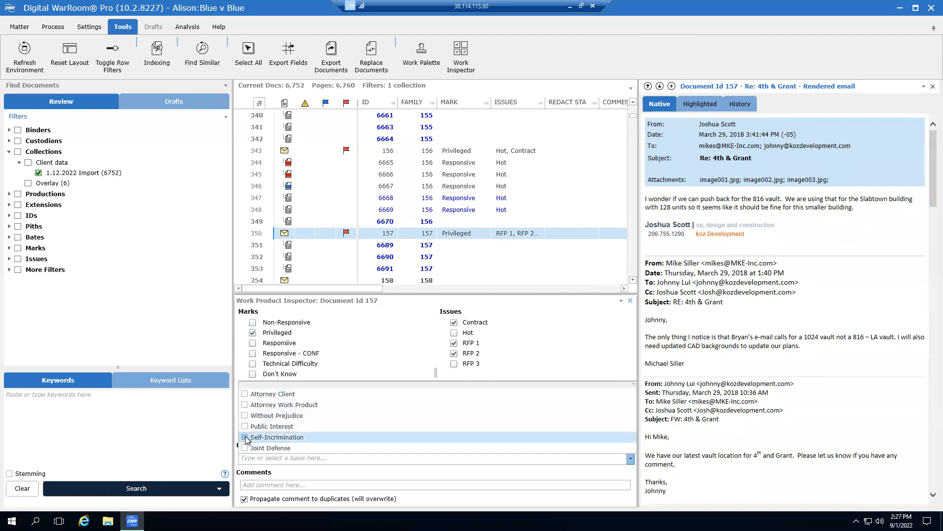
left_click(245, 417)
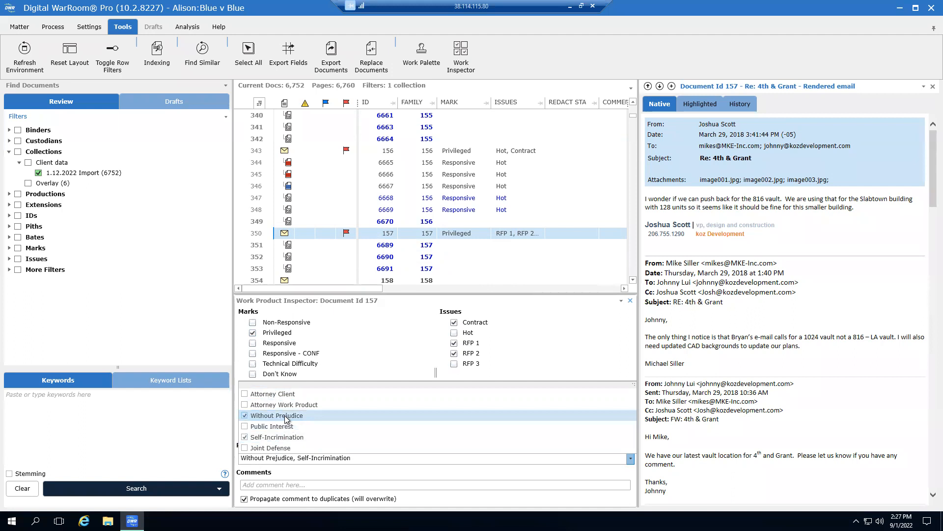
left_click(344, 477)
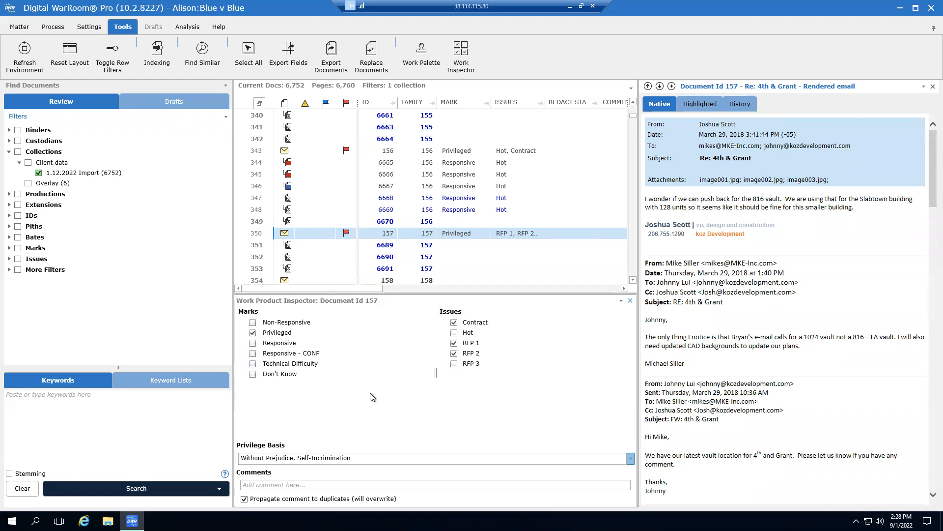
Close the inspector, select rows 343–348, and open the Work Product Palette for them
left_click(632, 302)
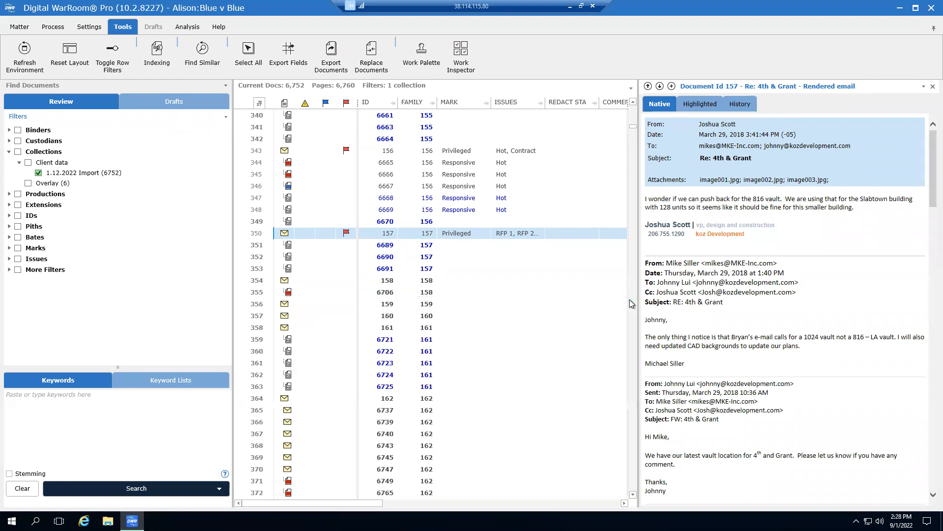
left_click(259, 154)
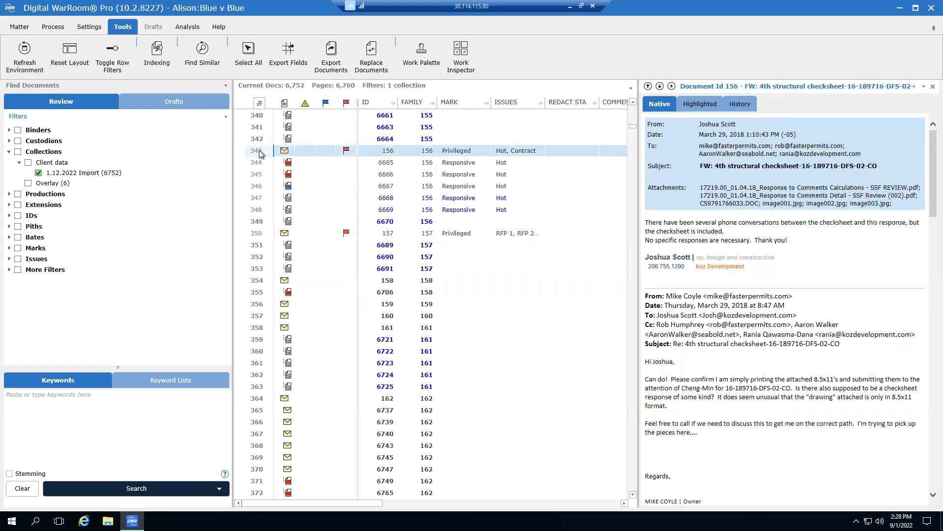
left_click(257, 212, "shift")
left_click(438, 165, "ctrl")
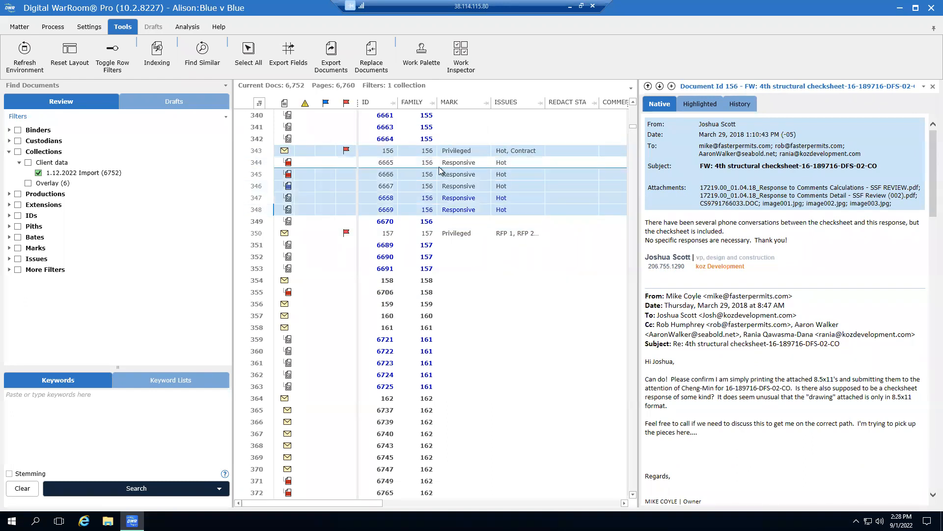
left_click(411, 166, "ctrl")
left_click(422, 49)
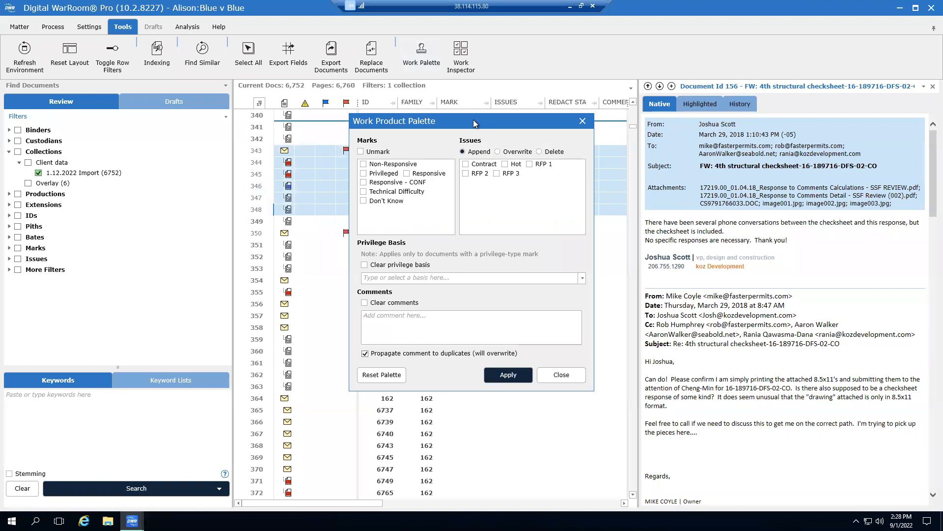
In the palette, check Unmark and set Delete for the Hot and Contract issues
left_click_drag(474, 120, 712, 66)
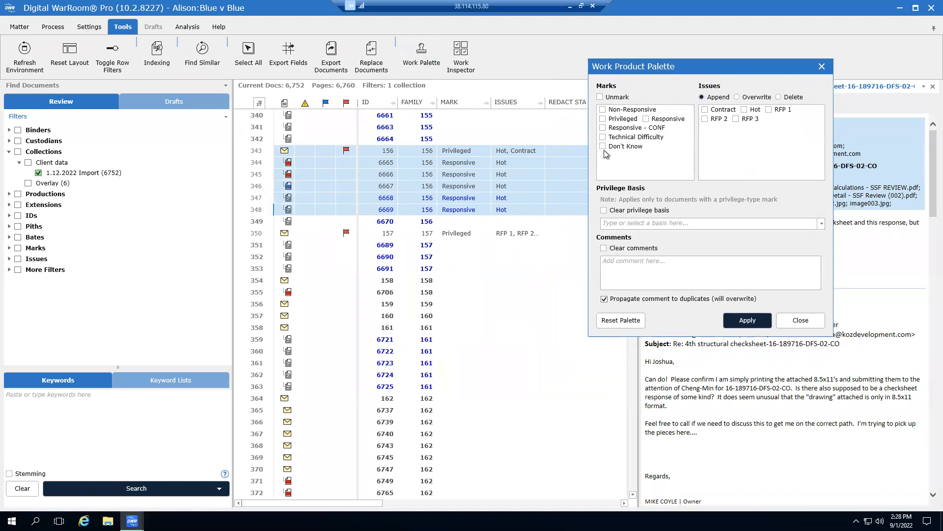
left_click(600, 97)
left_click(779, 97)
left_click(745, 109)
left_click(706, 110)
left_click(535, 162, "ctrl")
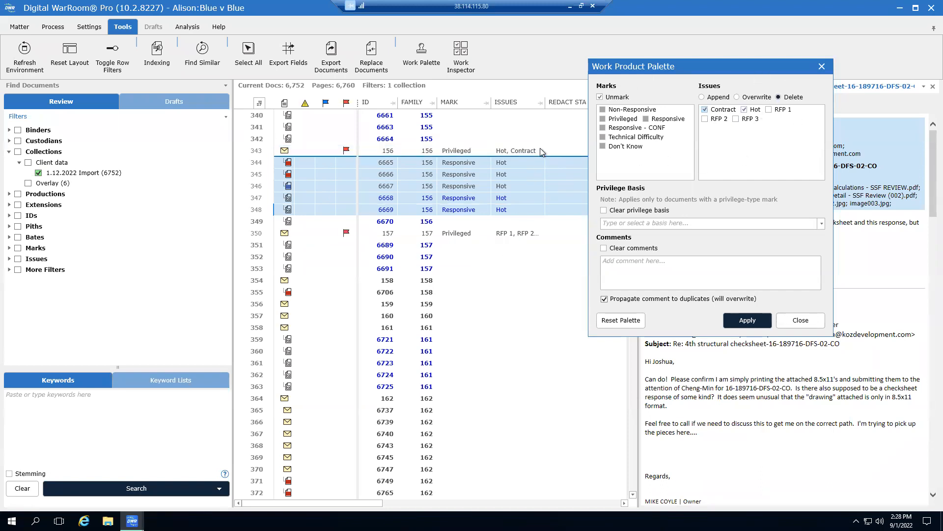
left_click(544, 212, "ctrl")
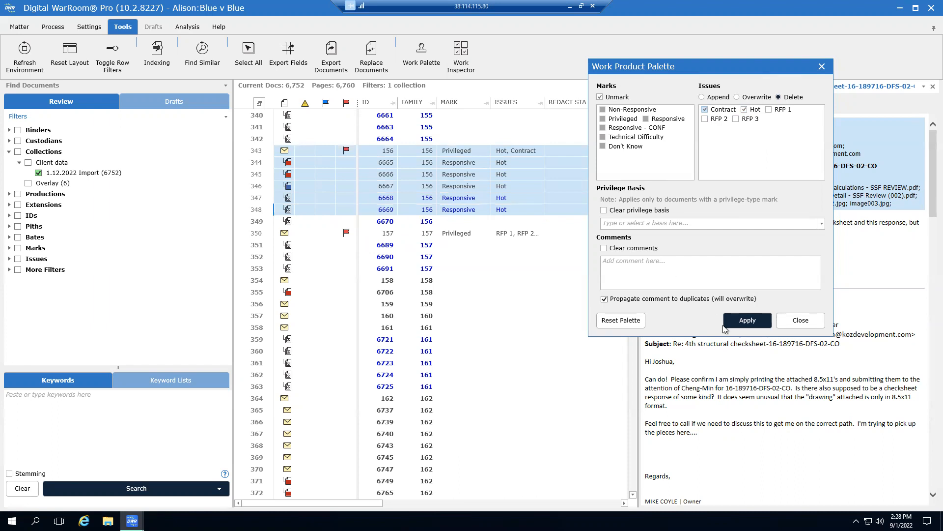
Apply the palette coding to rows 343–348 and confirm the mark-change alert
left_click(758, 322)
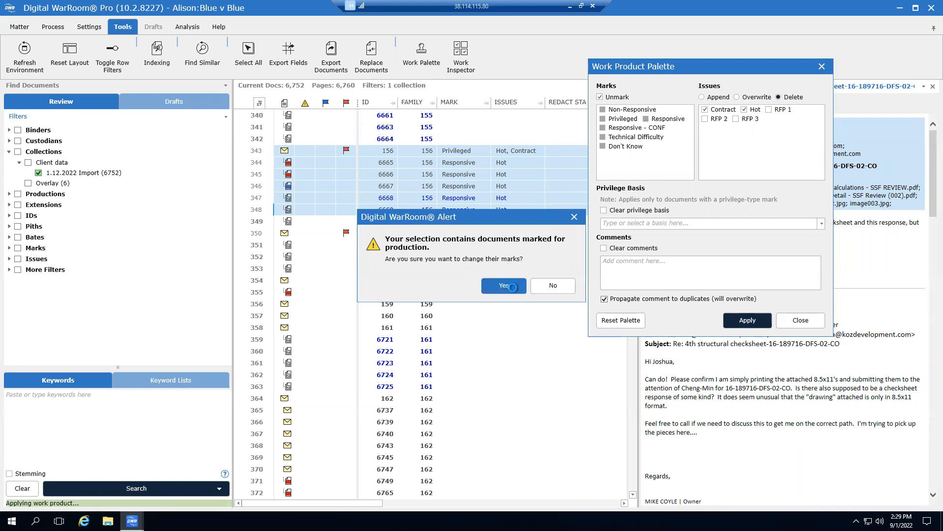
left_click(506, 286)
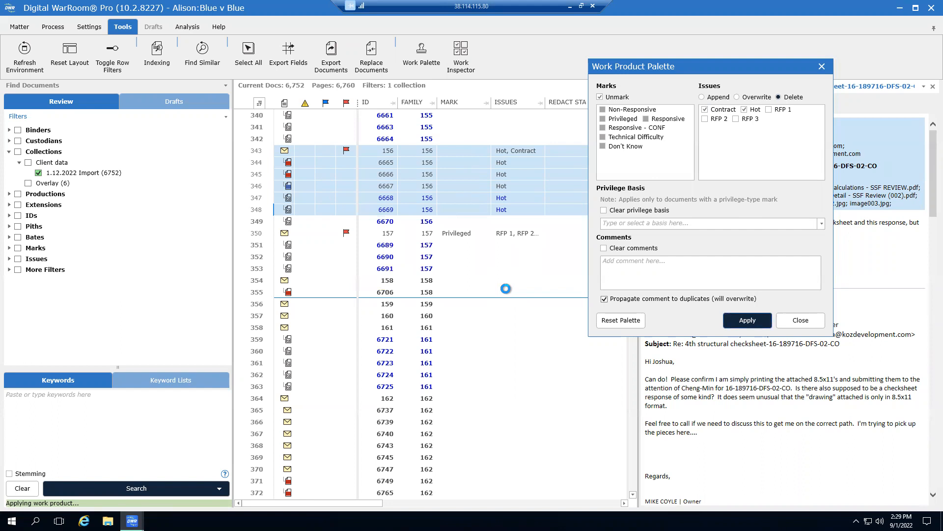